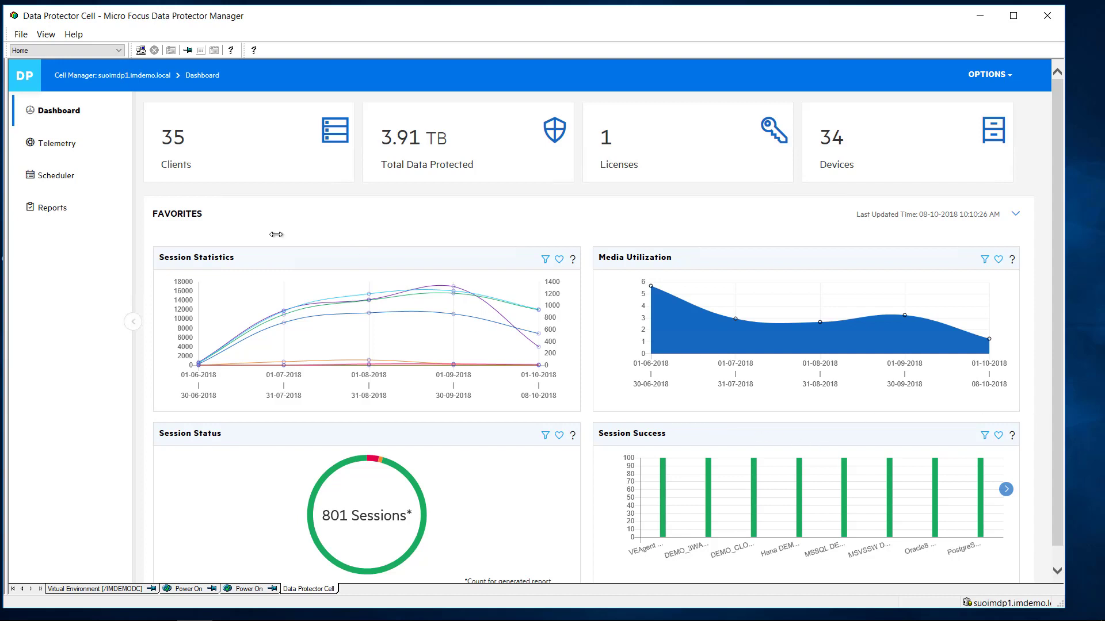
Glance at telemetry settings, then view the Scheduler's October 2018 month calendar with daily job counts
{"action": "left_click", "coordinate": [69, 149]}
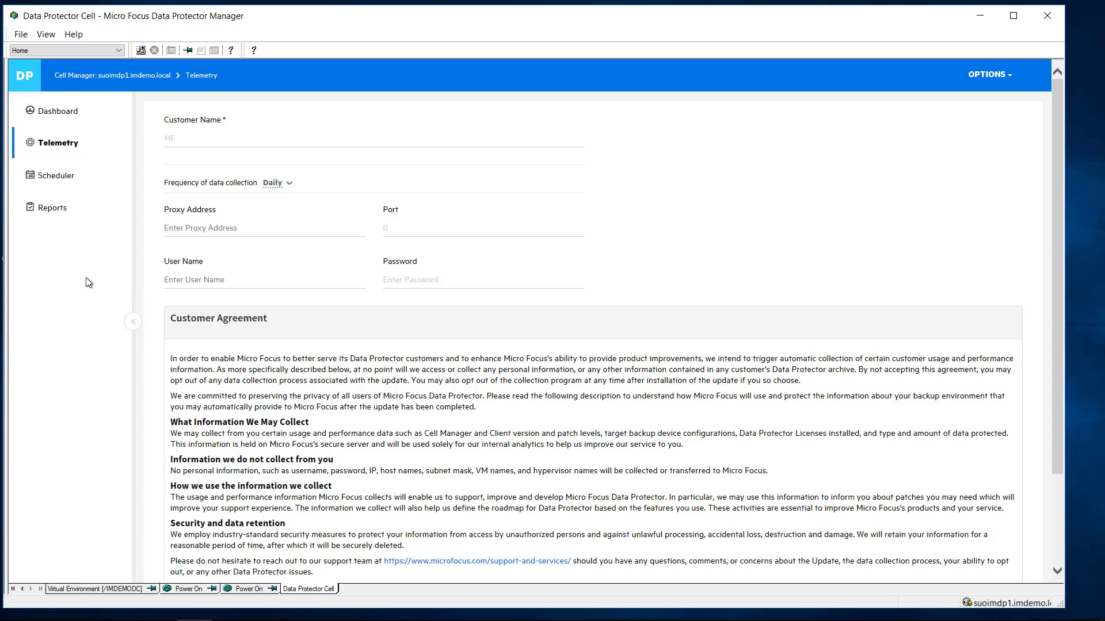
{"action": "left_click", "coordinate": [56, 179]}
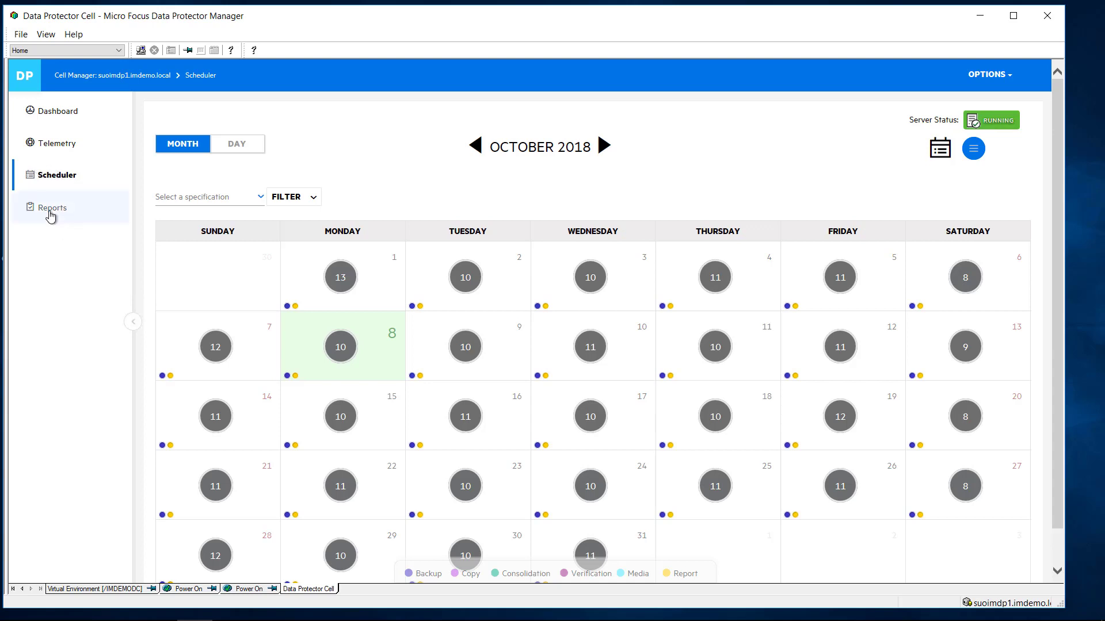
Show the Configuration report 'Average Time per Backup Specification' as a session-duration bar chart
{"action": "left_click", "coordinate": [73, 253]}
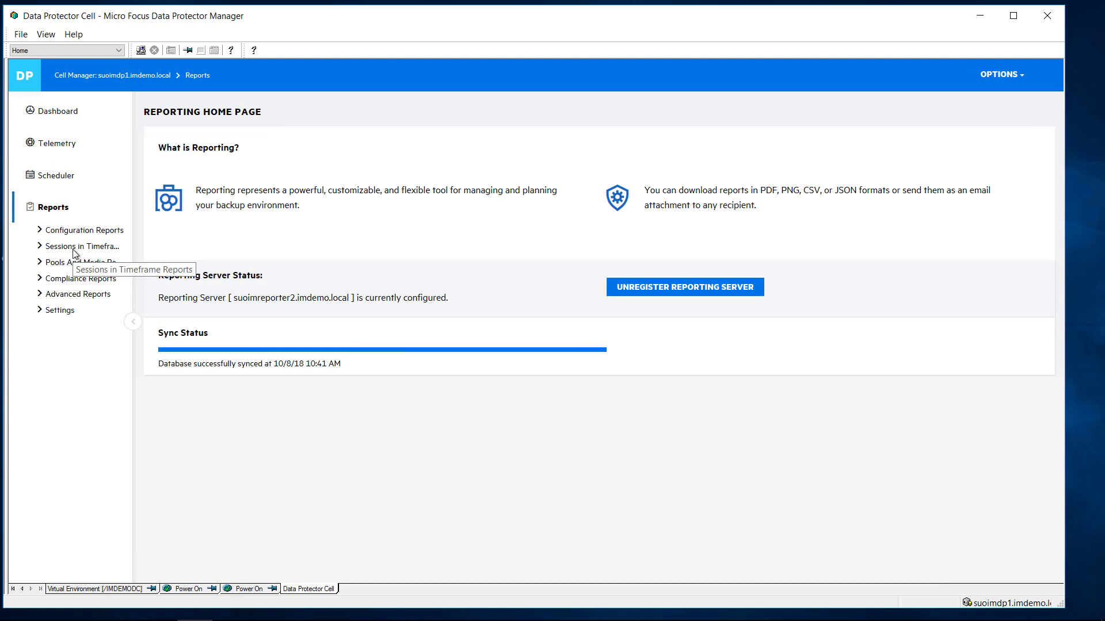
{"action": "left_click", "coordinate": [57, 233]}
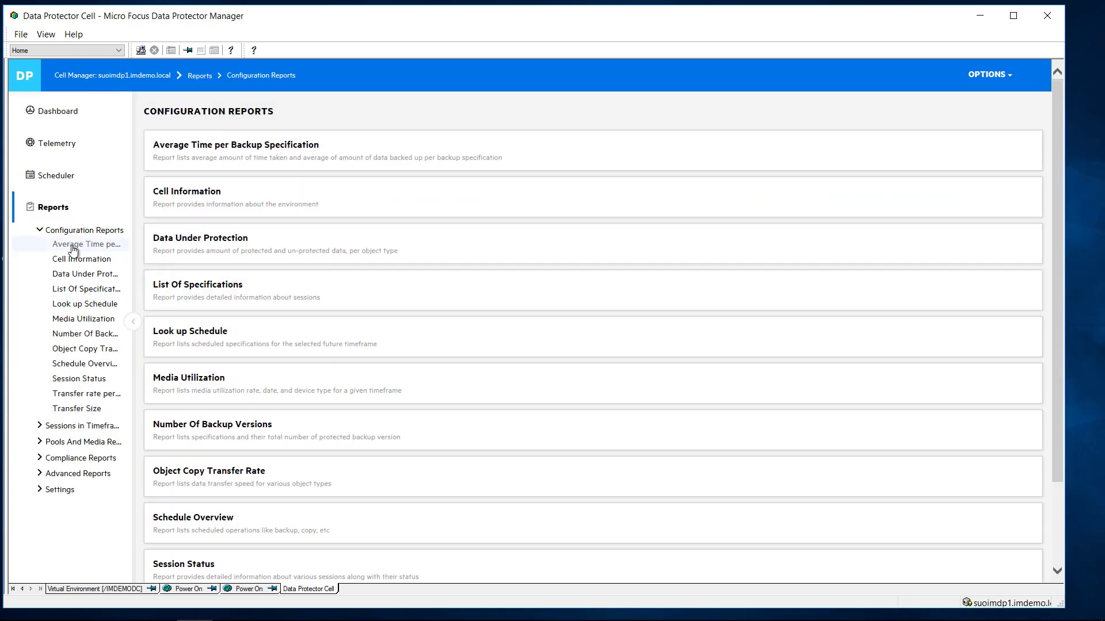
{"action": "left_click", "coordinate": [72, 246]}
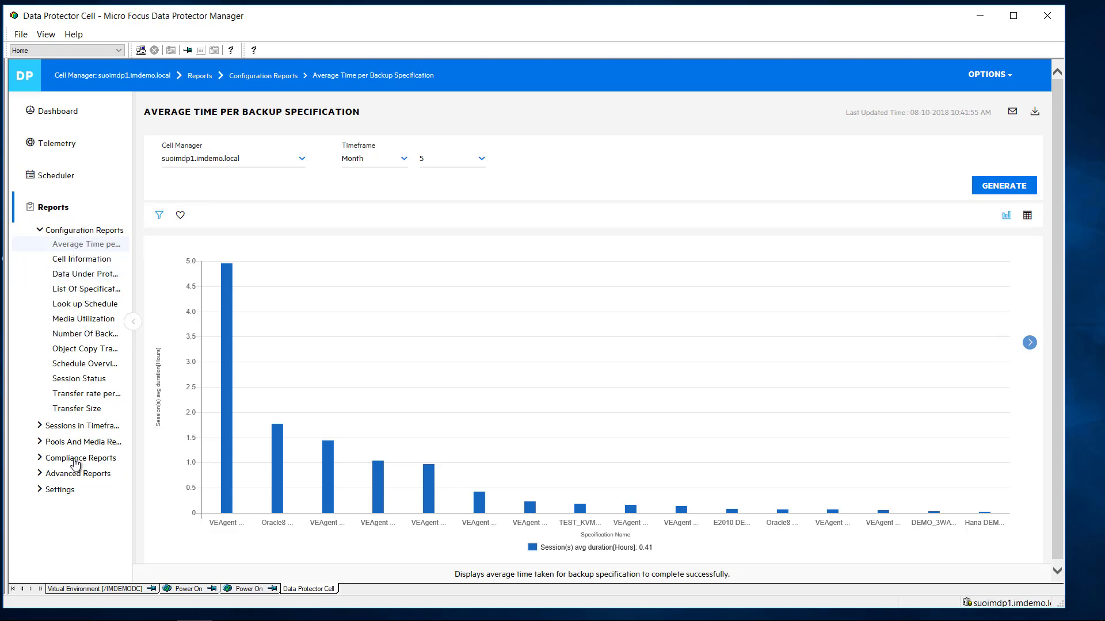
Show the Compliance RPO report listing specifications with RP minutes and Meet/Breached status
{"action": "left_click", "coordinate": [78, 459]}
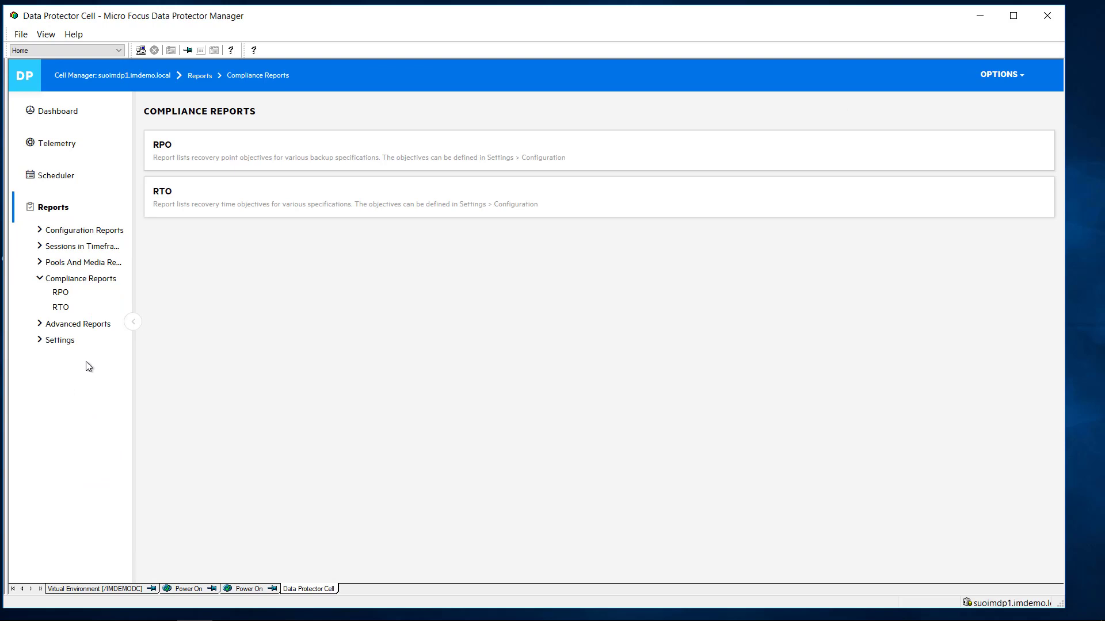
{"action": "left_click", "coordinate": [60, 292]}
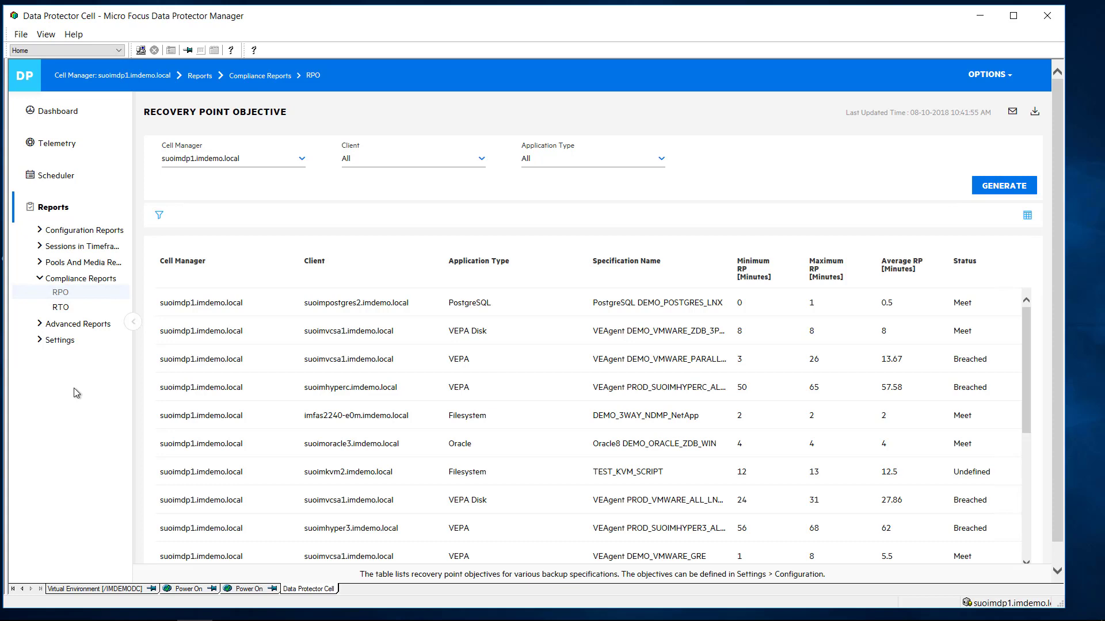
View reporting Settings > Configuration: database sync every 30 minutes, 5-year retention
{"action": "left_click", "coordinate": [61, 342]}
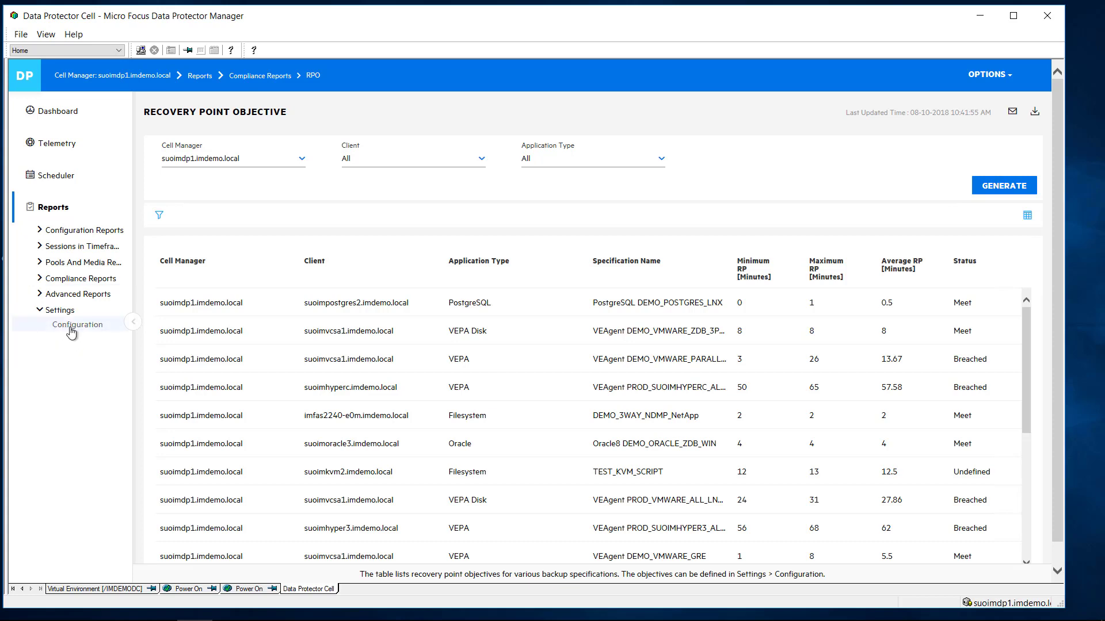
{"action": "left_click", "coordinate": [74, 326]}
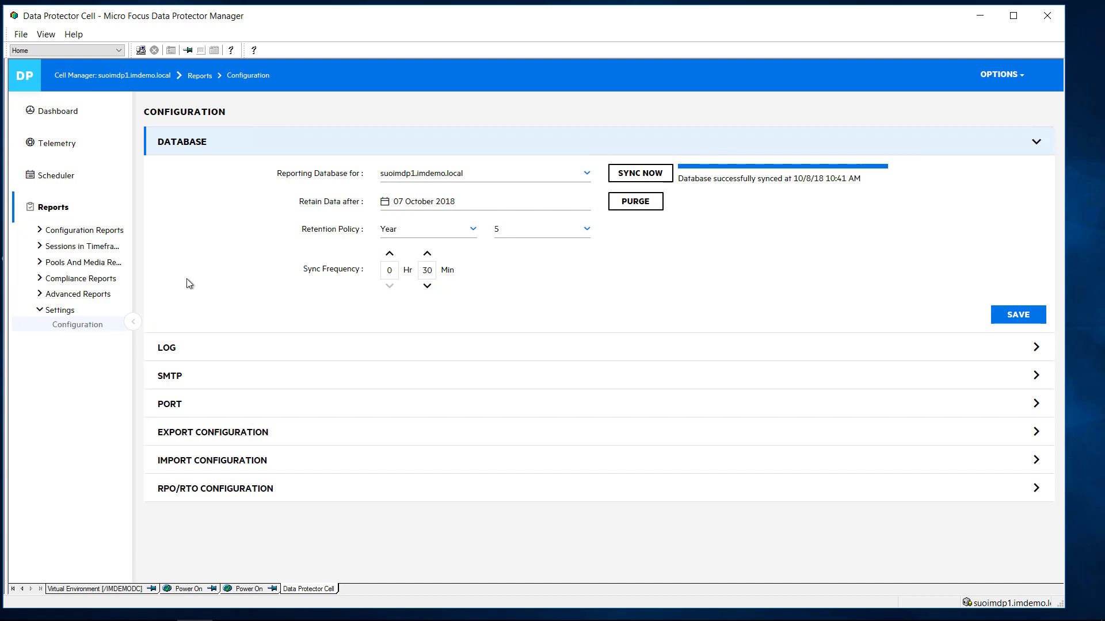
In the Backup context, open the Oracle Server specification DEMO_ORACLE_RMAN_WIN
{"action": "left_click", "coordinate": [63, 50]}
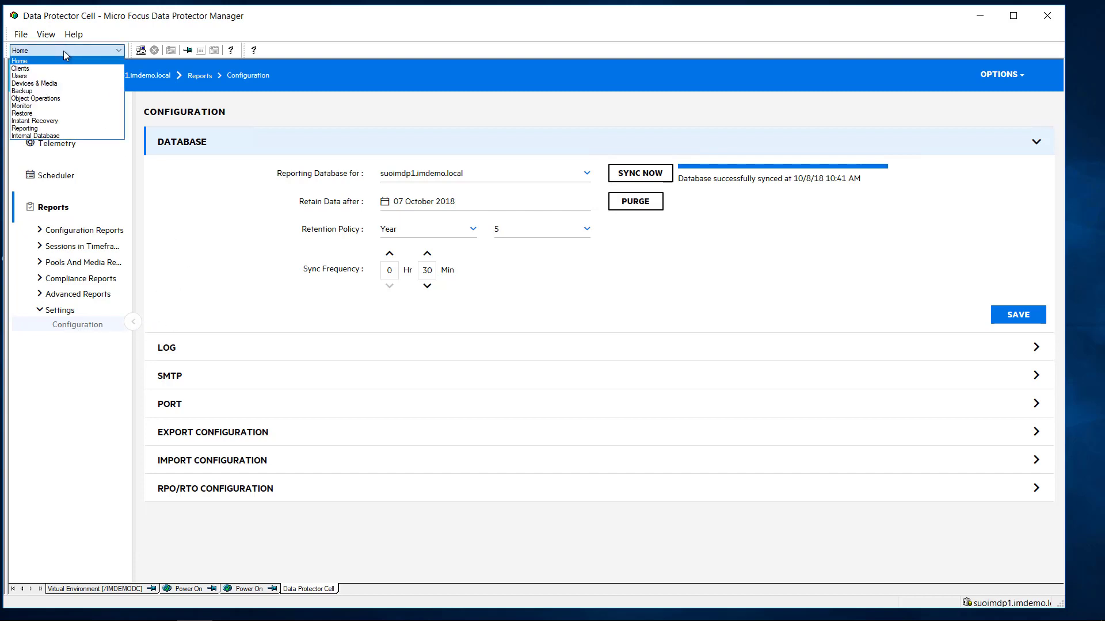
{"action": "left_click", "coordinate": [26, 91]}
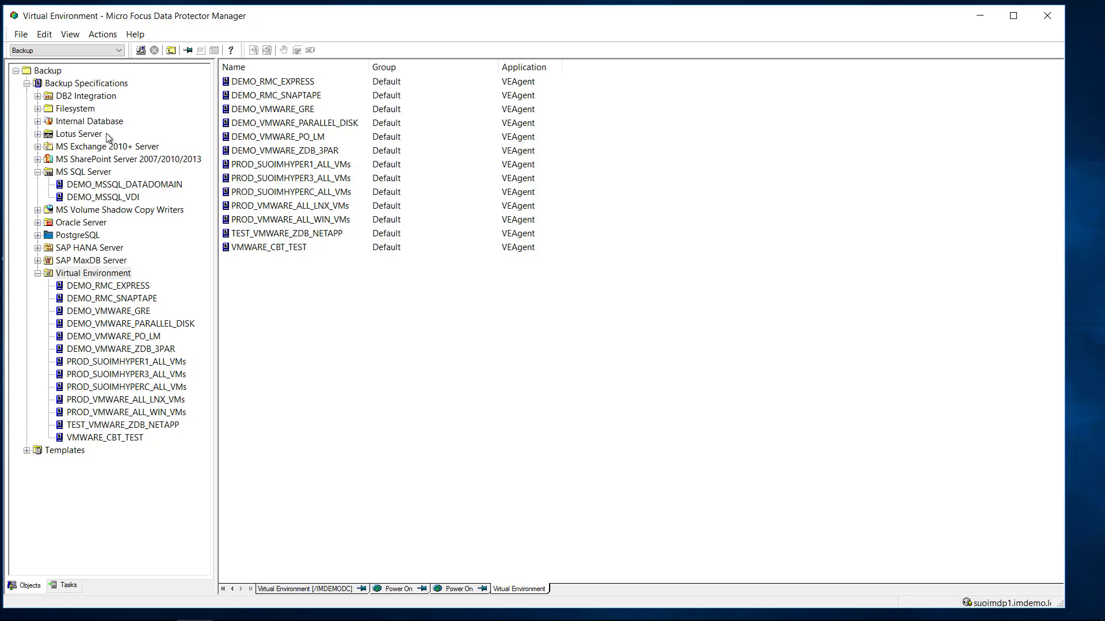
{"action": "left_click", "coordinate": [38, 223]}
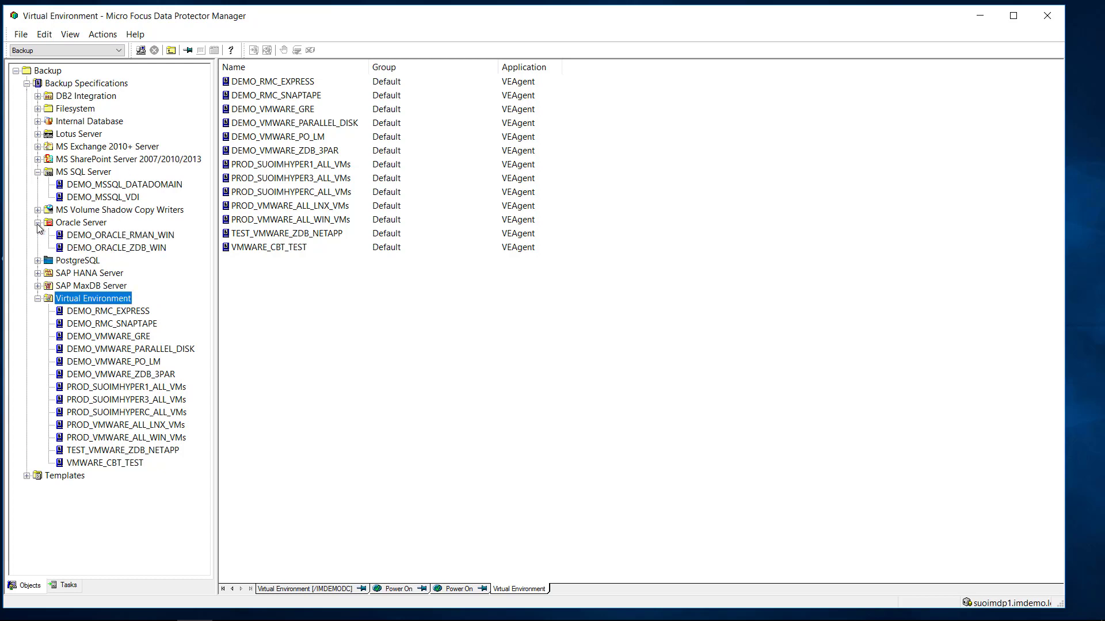
{"action": "left_click", "coordinate": [95, 239]}
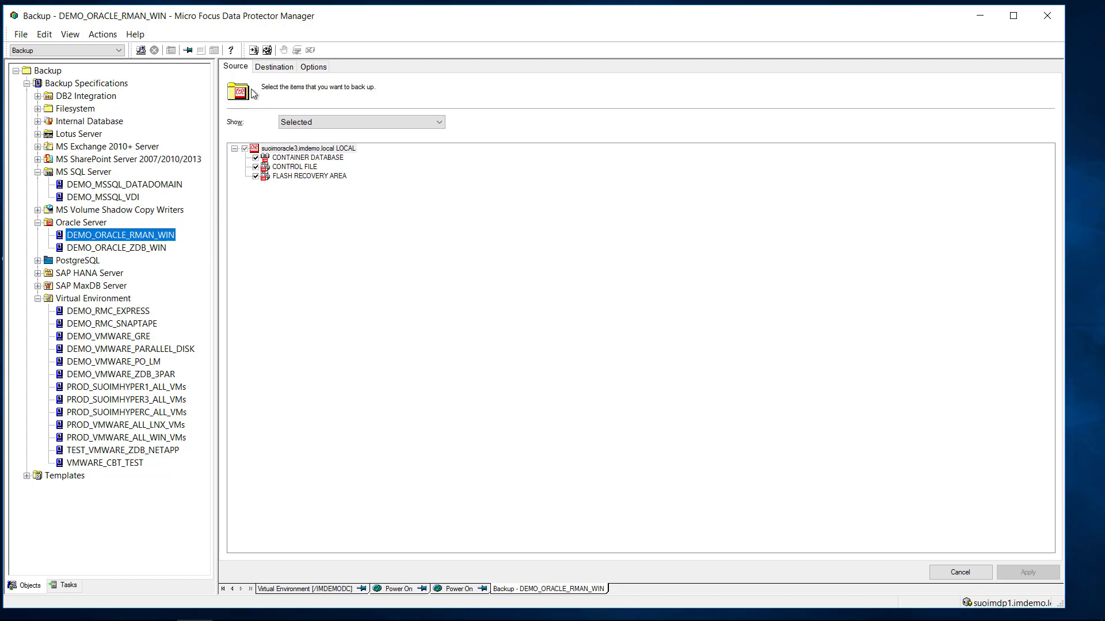
Review DEMO_ORACLE_RMAN_WIN's Destination devices, expanding DEMO_CLOUD_AMAZON_S3 to its device
{"action": "left_click", "coordinate": [280, 67]}
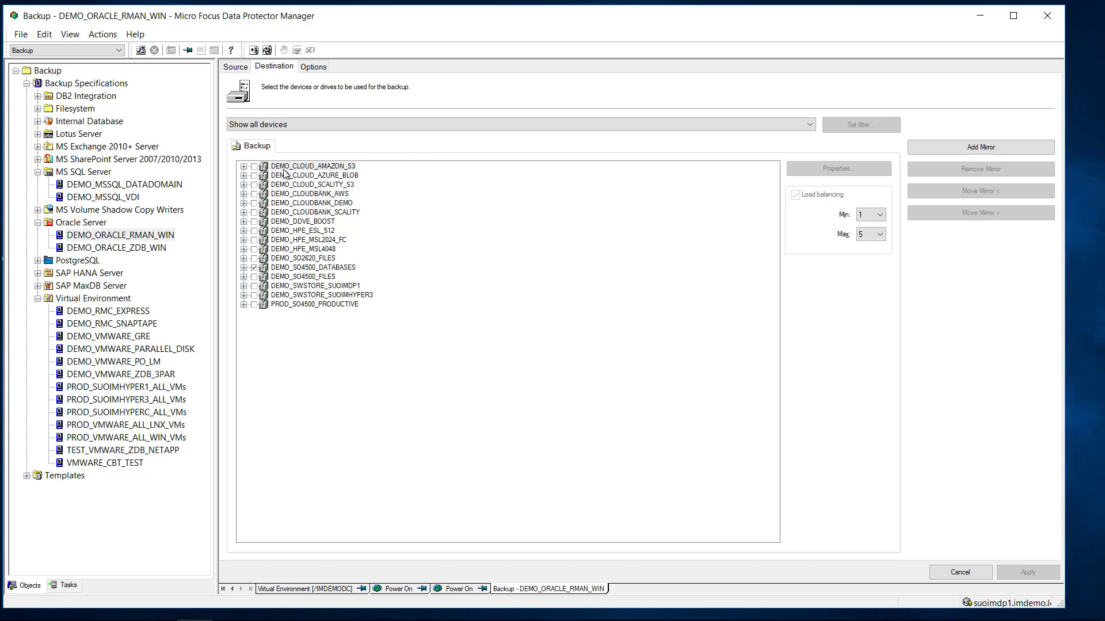
{"action": "left_click", "coordinate": [243, 167]}
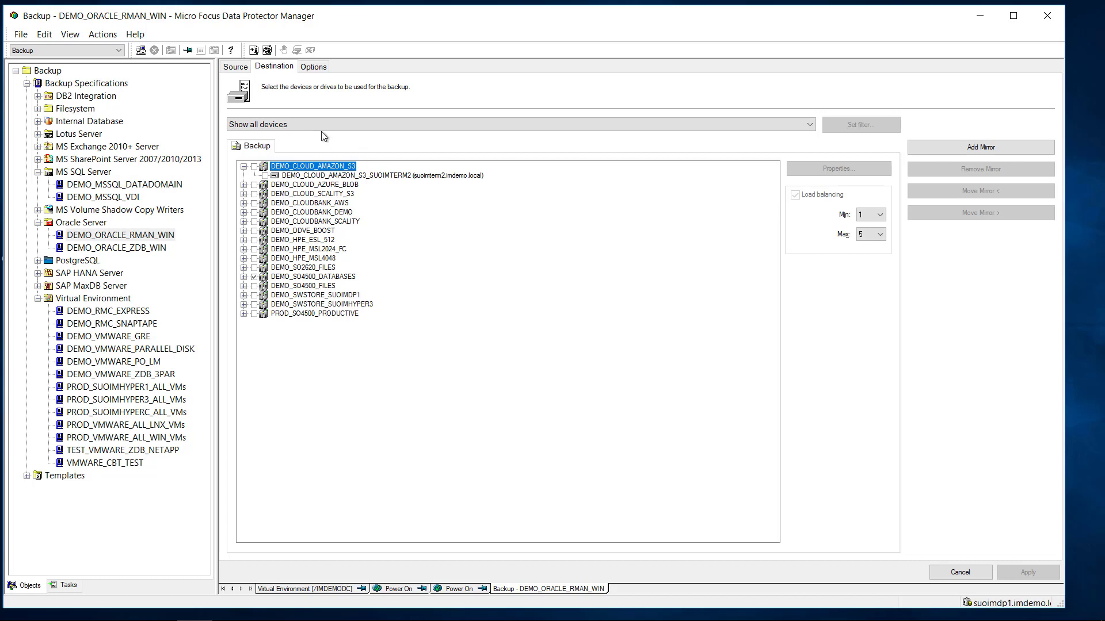
In Restore context, select Oracle Server [LOCAL] on suoimoracle3.imdemo.local and view its Options: Normal mode, restore until Now
{"action": "left_click", "coordinate": [119, 50]}
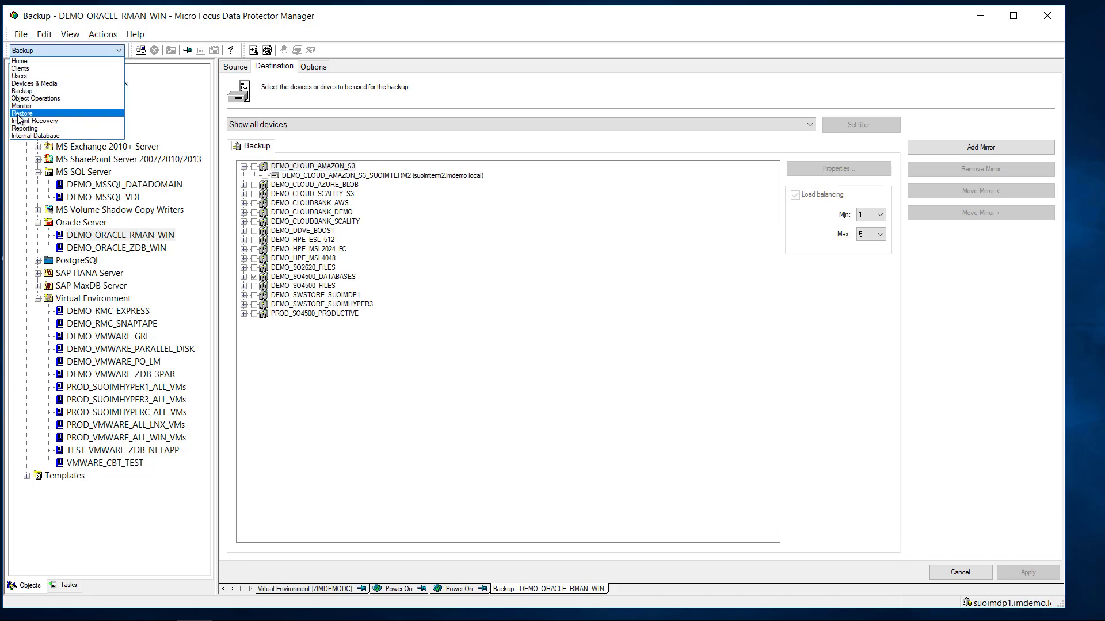
{"action": "left_click", "coordinate": [77, 112]}
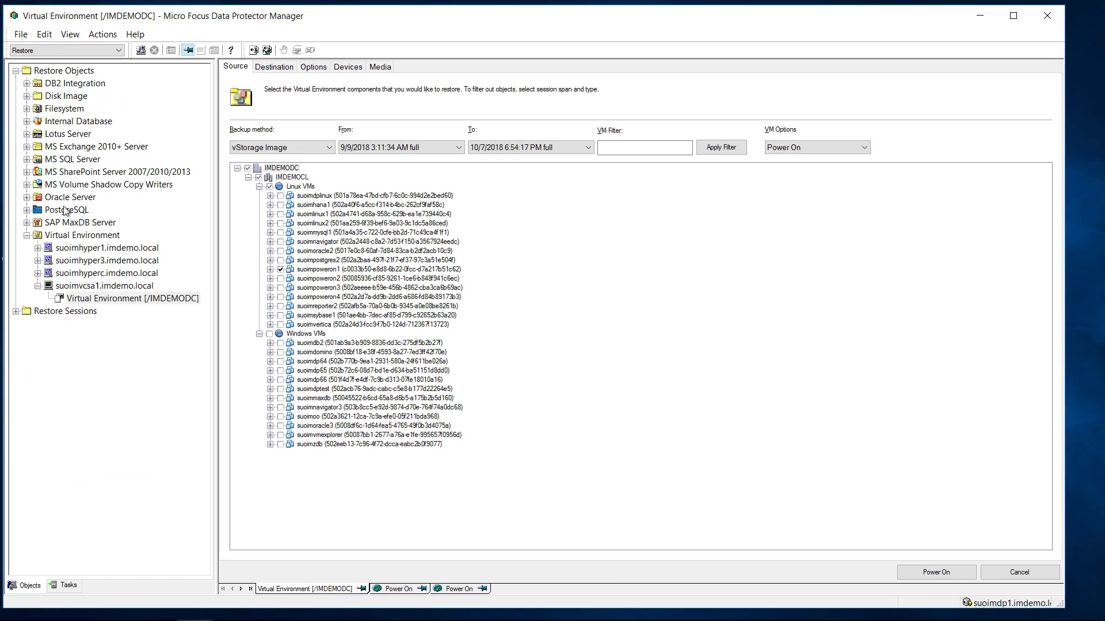
{"action": "left_click", "coordinate": [26, 197]}
{"action": "left_click", "coordinate": [81, 211]}
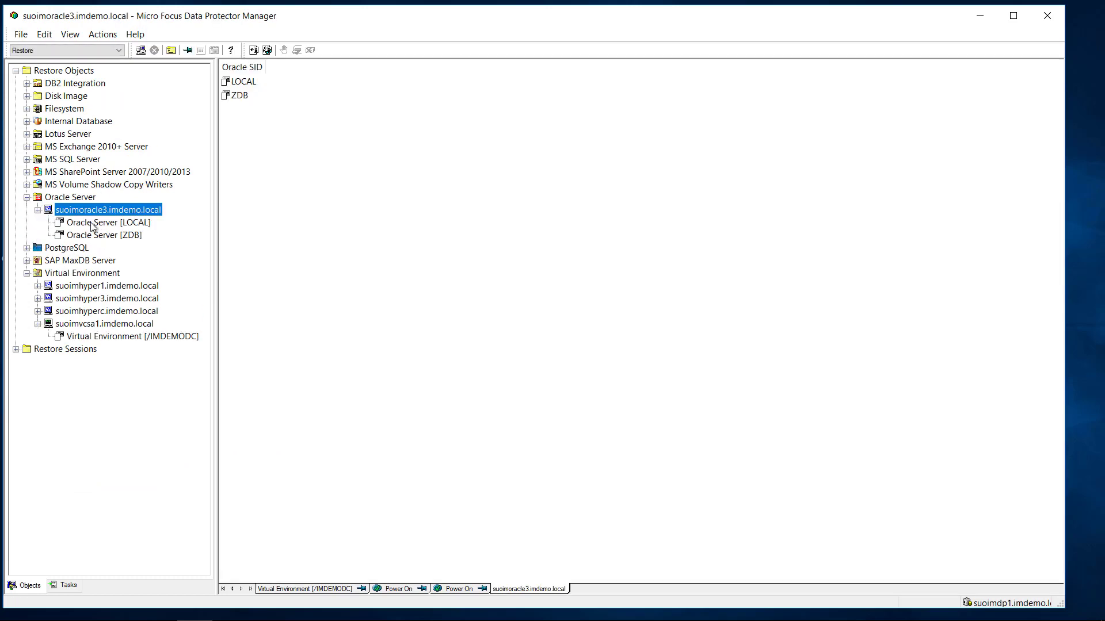
{"action": "left_click", "coordinate": [97, 223]}
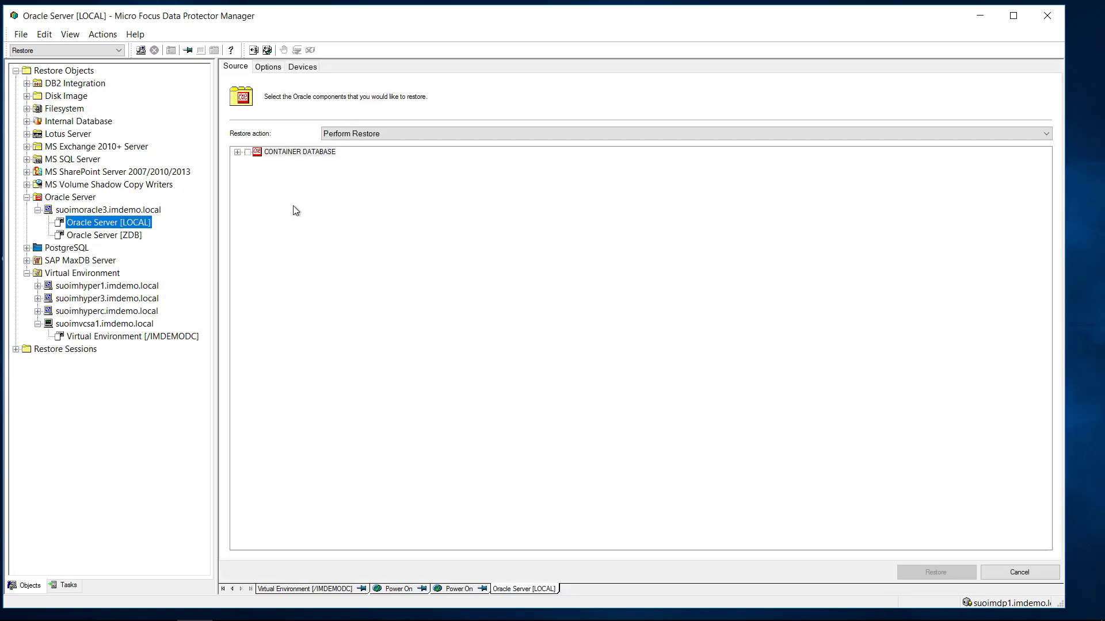
{"action": "left_click", "coordinate": [238, 152]}
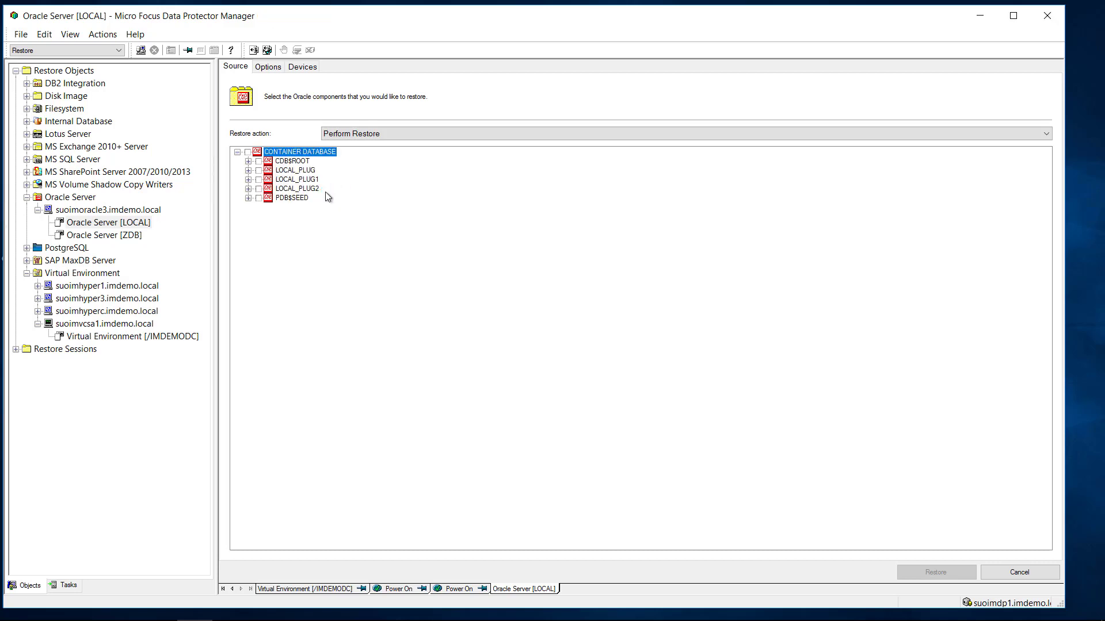
{"action": "left_click", "coordinate": [269, 67]}
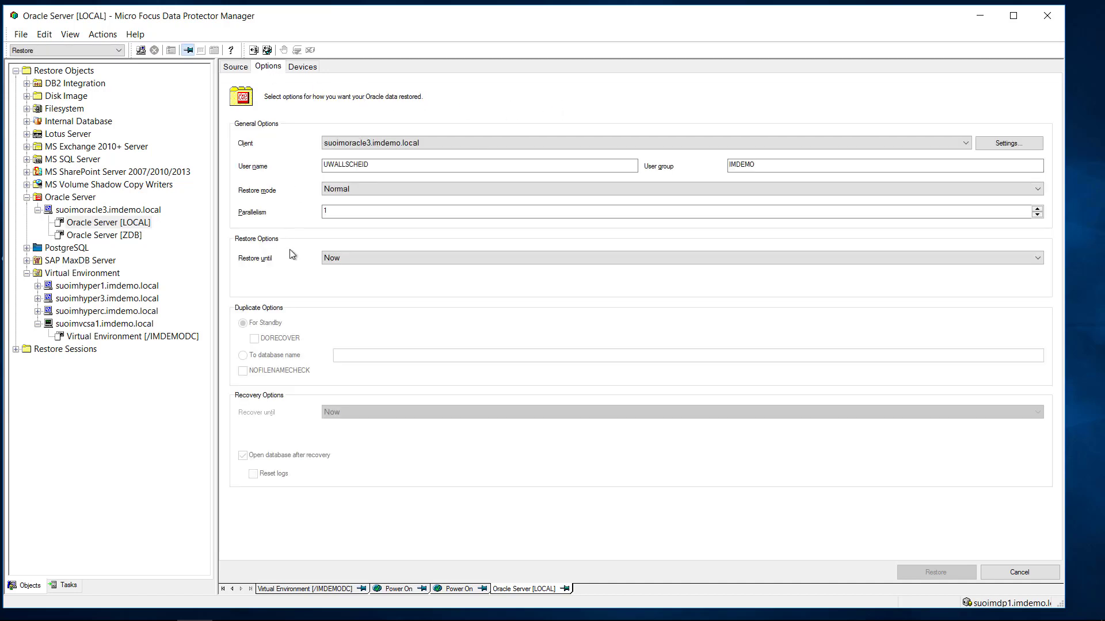
Set Restore until to Selected time, 10/8/2018 10:49:29 AM
{"action": "left_click", "coordinate": [379, 260]}
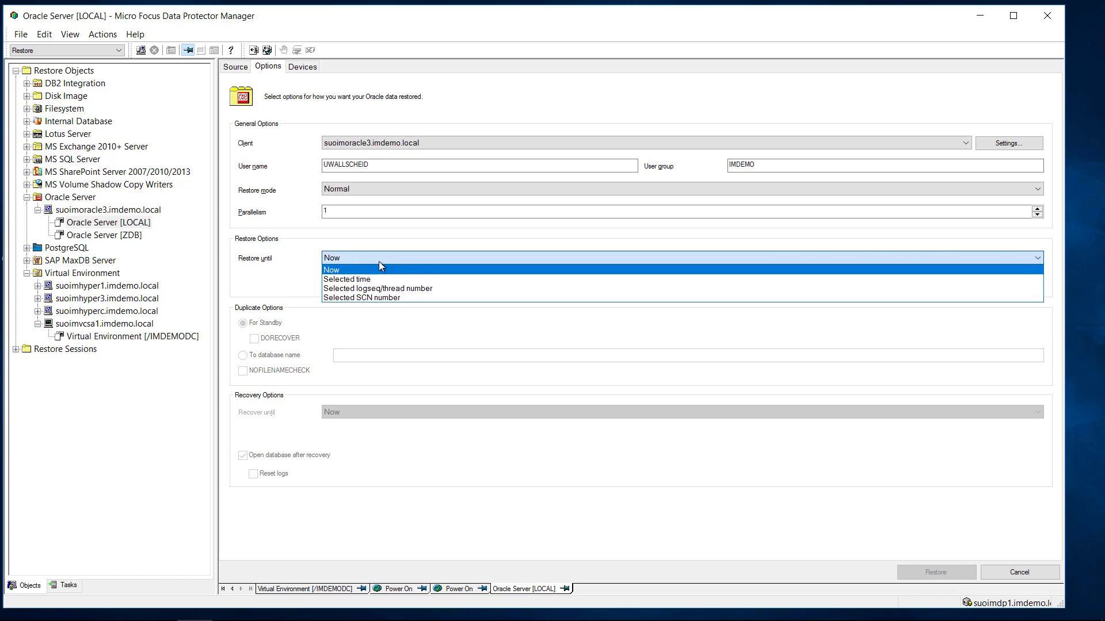
{"action": "left_click", "coordinate": [345, 279]}
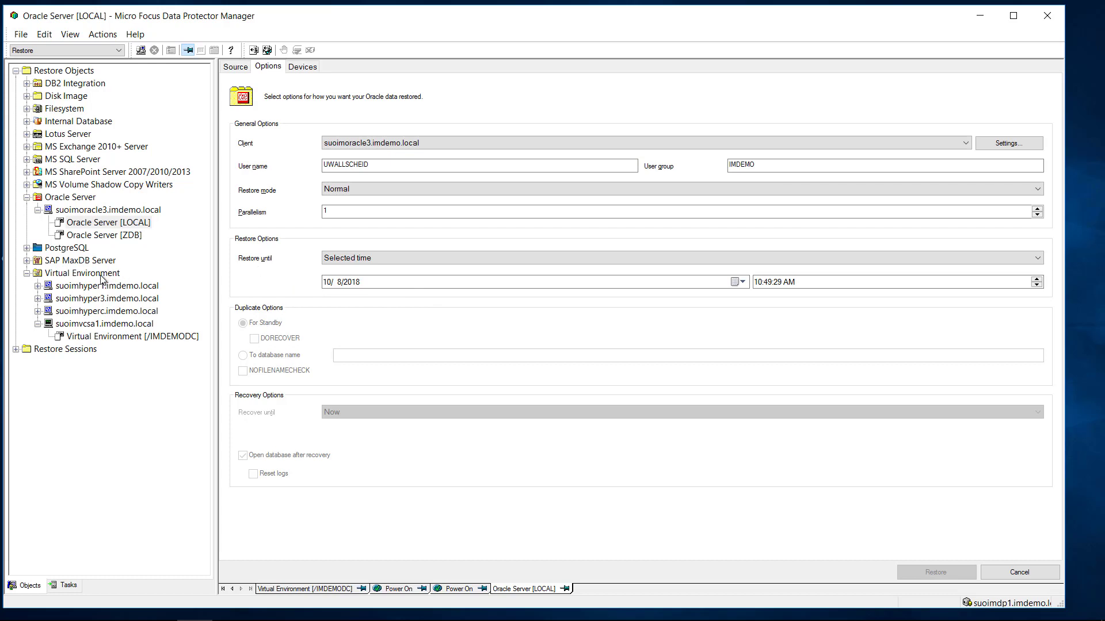
Select the Virtual Environment [/IMDEMODC] restore with suoimpoweron1 and Power On, after checking vSphere
{"action": "left_click", "coordinate": [105, 338]}
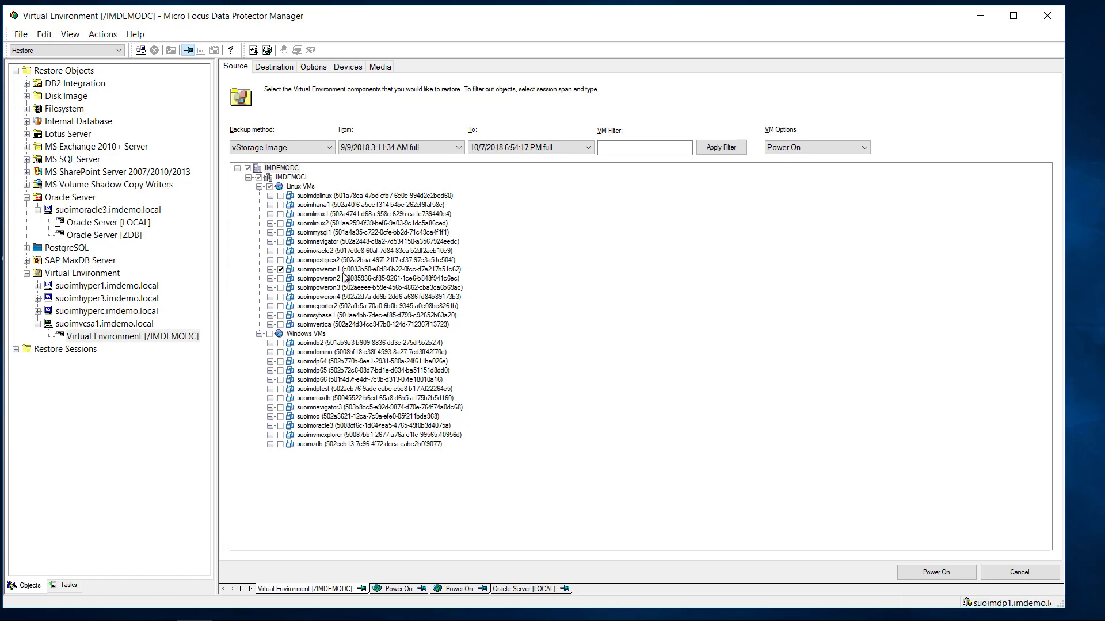
{"action": "left_click", "coordinate": [237, 607]}
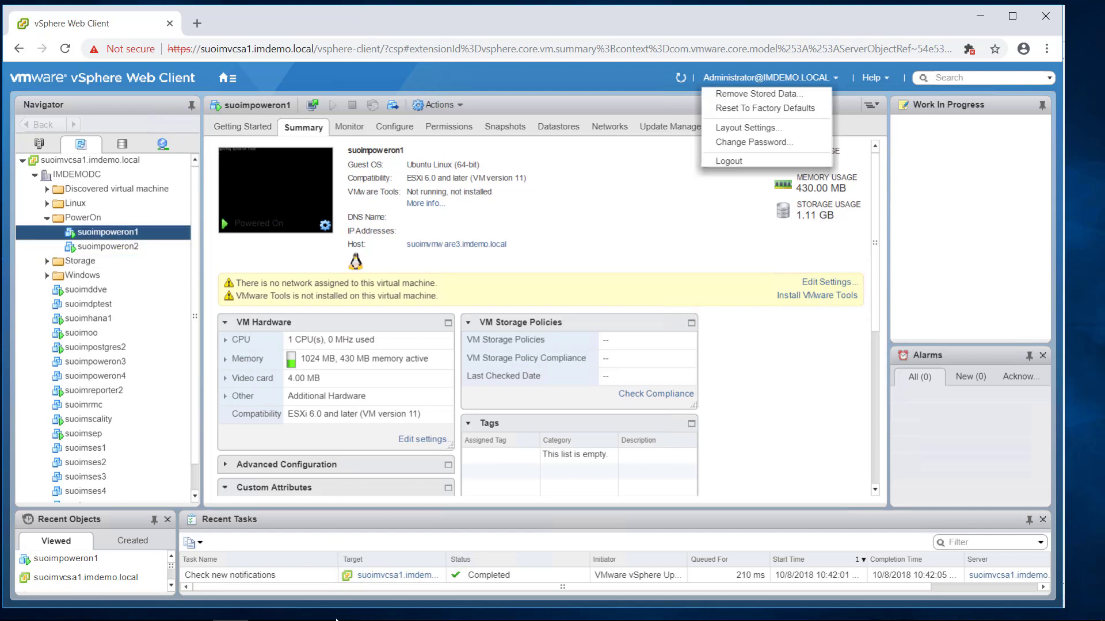
{"action": "mouse_move", "coordinate": [266, 613]}
{"action": "left_click", "coordinate": [194, 611]}
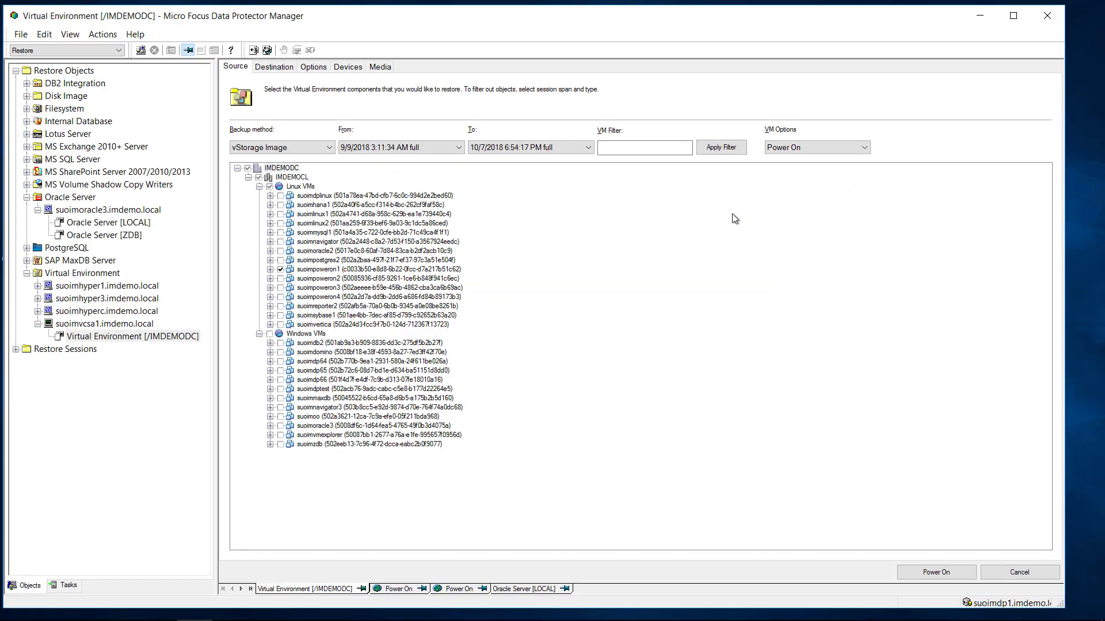
{"action": "left_click", "coordinate": [817, 148]}
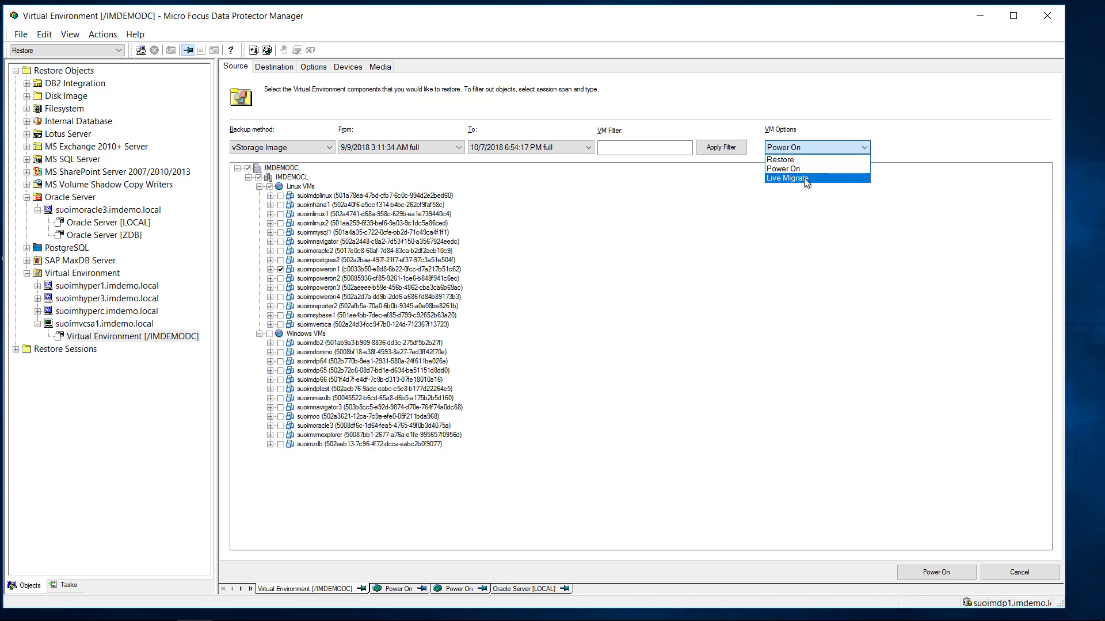
{"action": "left_click", "coordinate": [797, 170]}
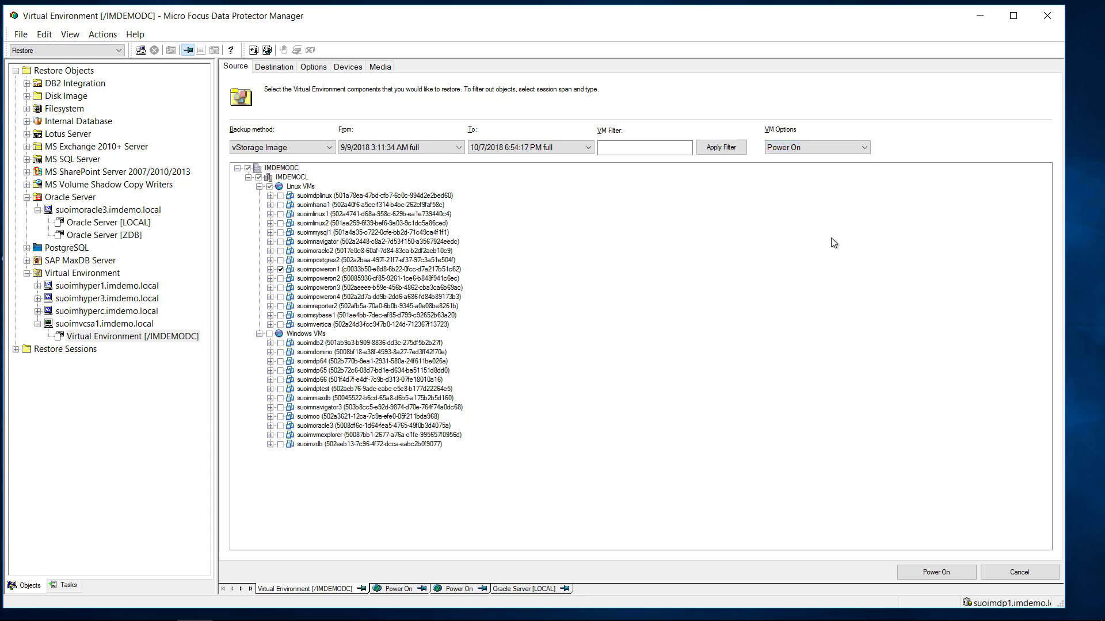
Run the Power On restore of suoimpoweron1 and acknowledge the completed session
{"action": "left_click", "coordinate": [938, 573]}
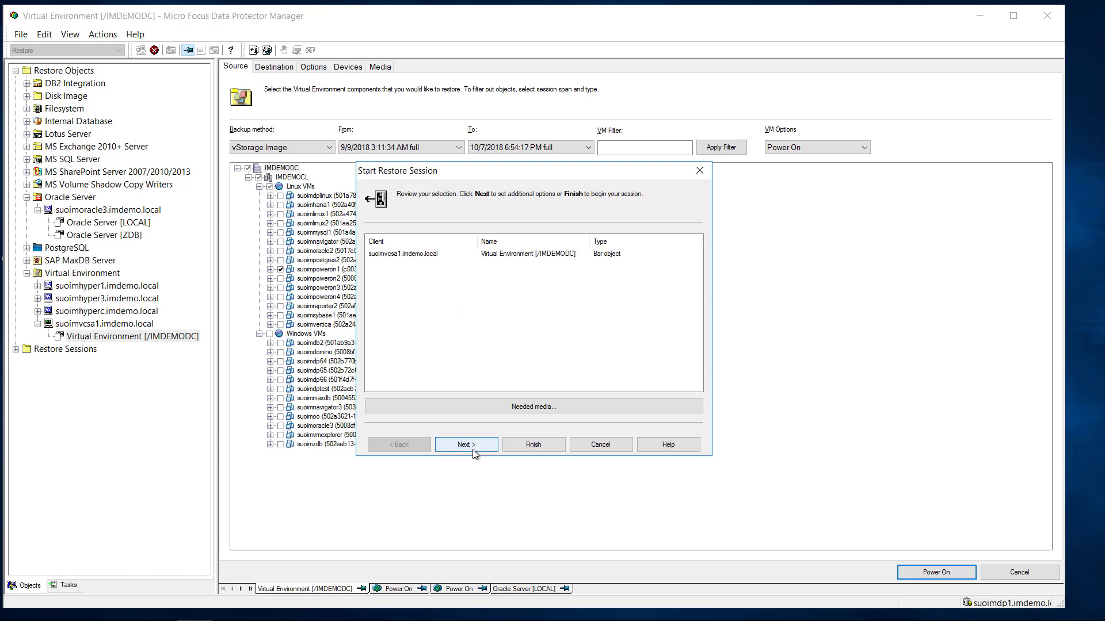
{"action": "left_click", "coordinate": [530, 446]}
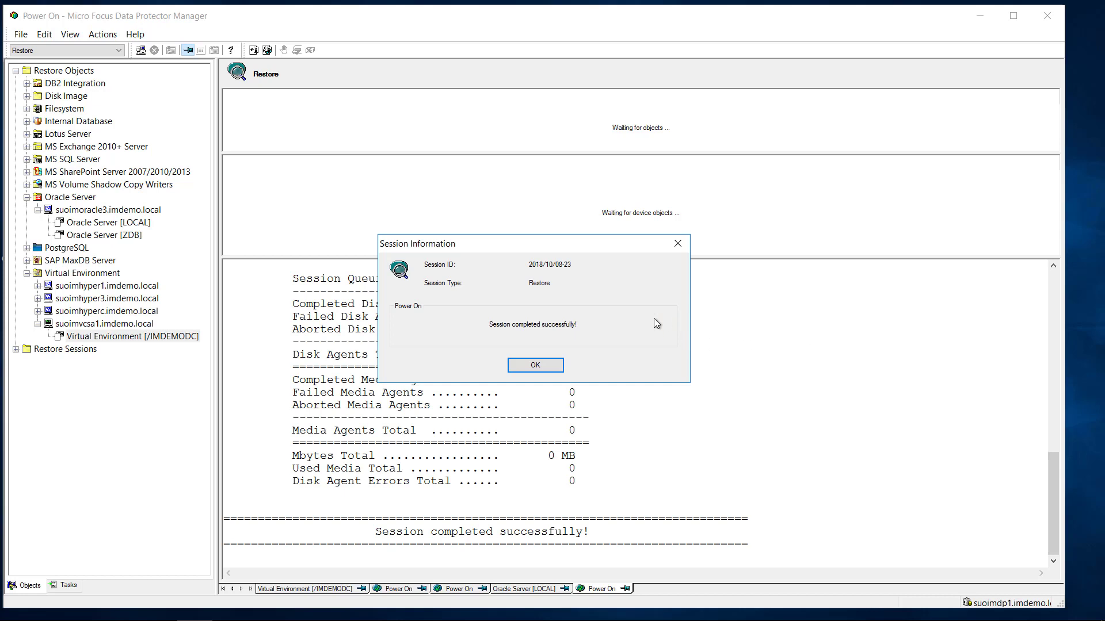
{"action": "left_click", "coordinate": [561, 366]}
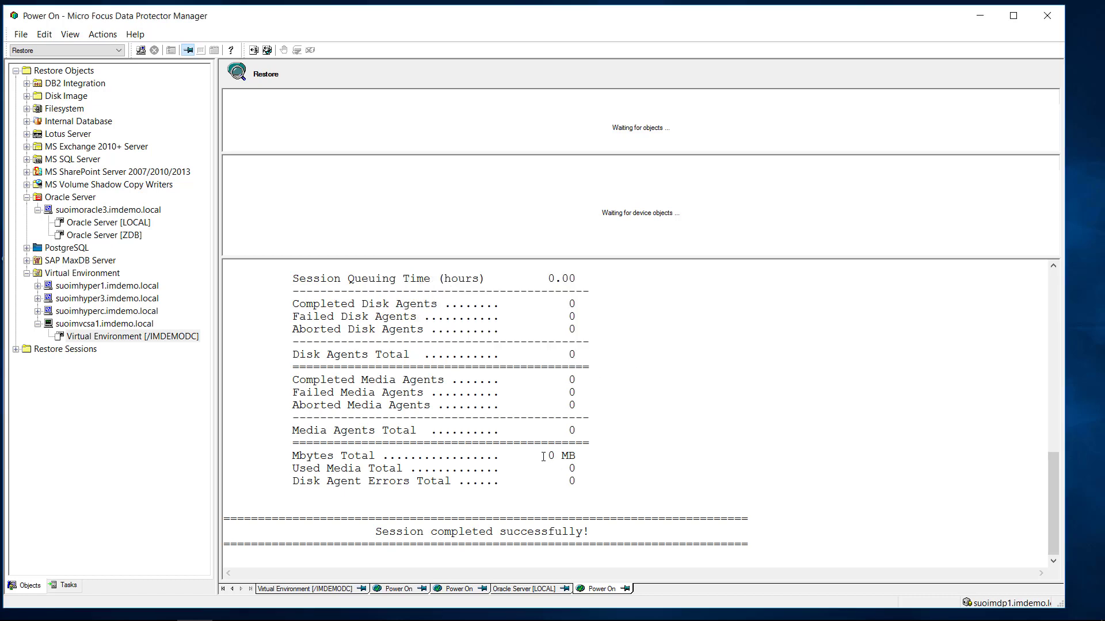
Highlight the 0 MB total in the session log, then bring the vSphere Web Client forward
{"action": "left_click_drag", "start_coordinate": [542, 456], "coordinate": [585, 456]}
{"action": "mouse_move", "coordinate": [253, 617]}
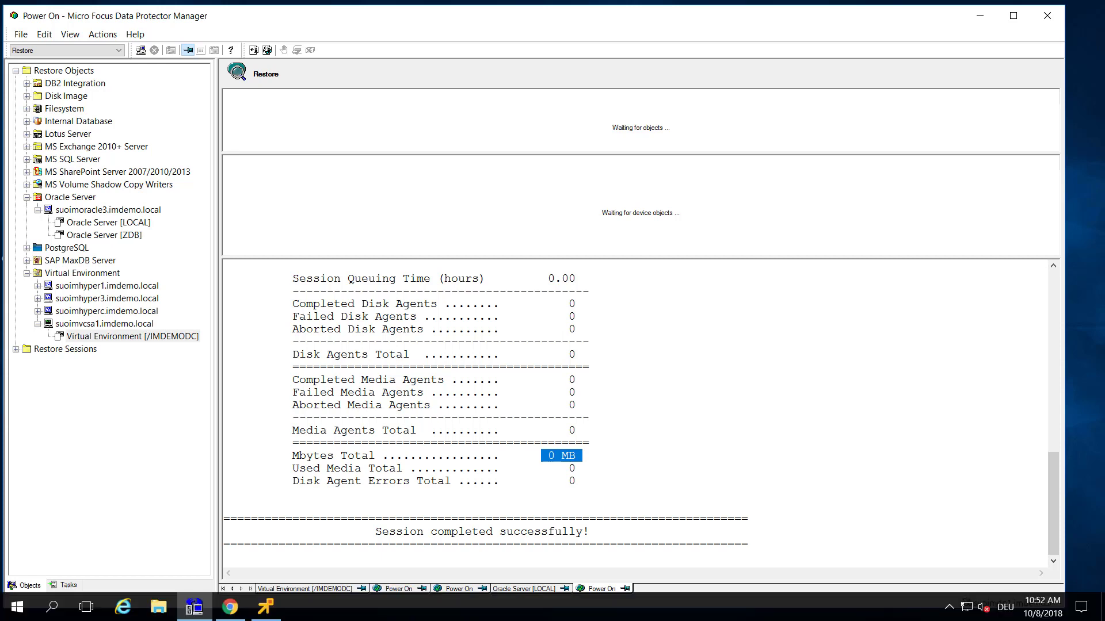
{"action": "left_click", "coordinate": [230, 608]}
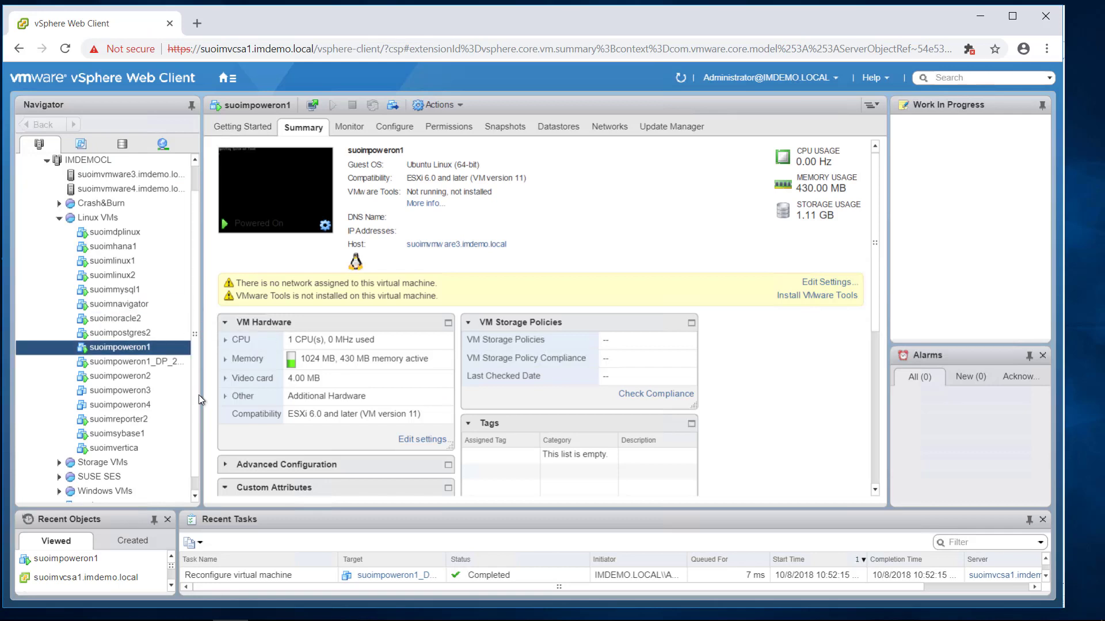
Open the restored copy suoimpoweron1_DP_2018_10_07_0036 and view its Ubuntu login prompt in a remote console
{"action": "left_click", "coordinate": [124, 364]}
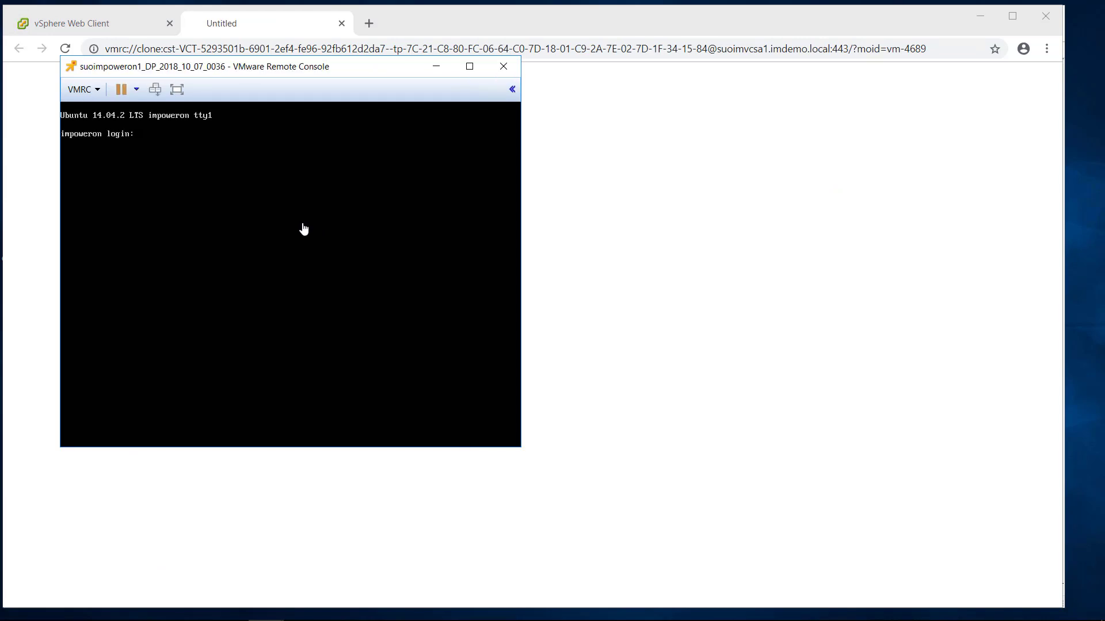
Log in to the restored Ubuntu VM as root with its password and run top
{"action": "left_click", "coordinate": [301, 229]}
{"action": "type", "text": "root"}
{"action": "key", "text": "Return"}
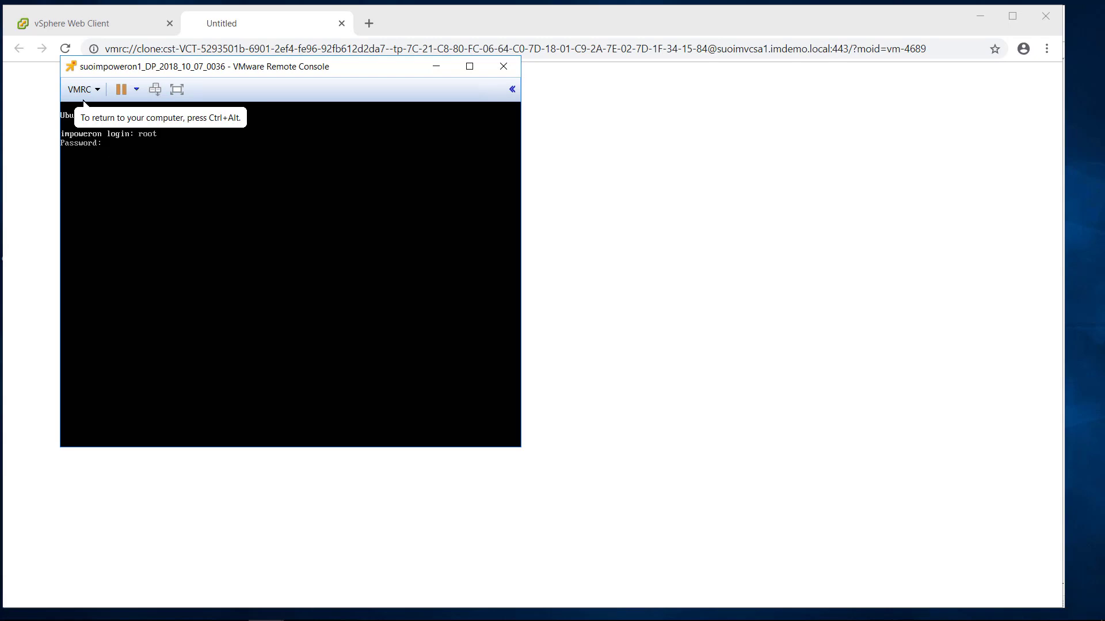
{"action": "key", "text": "Return"}
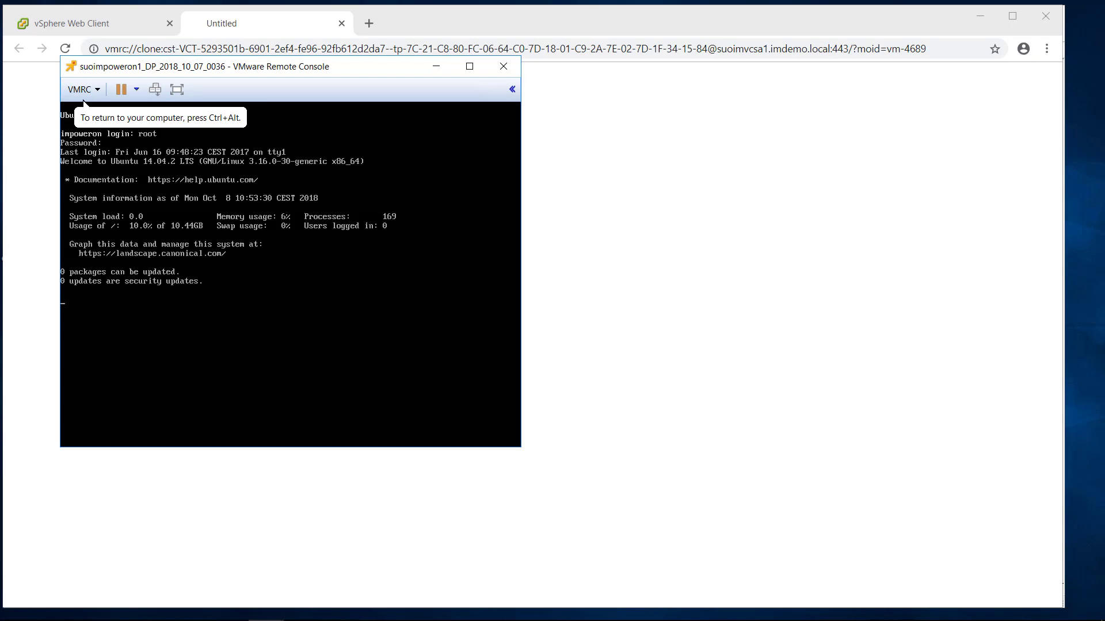
{"action": "type", "text": "top"}
{"action": "key", "text": "Return"}
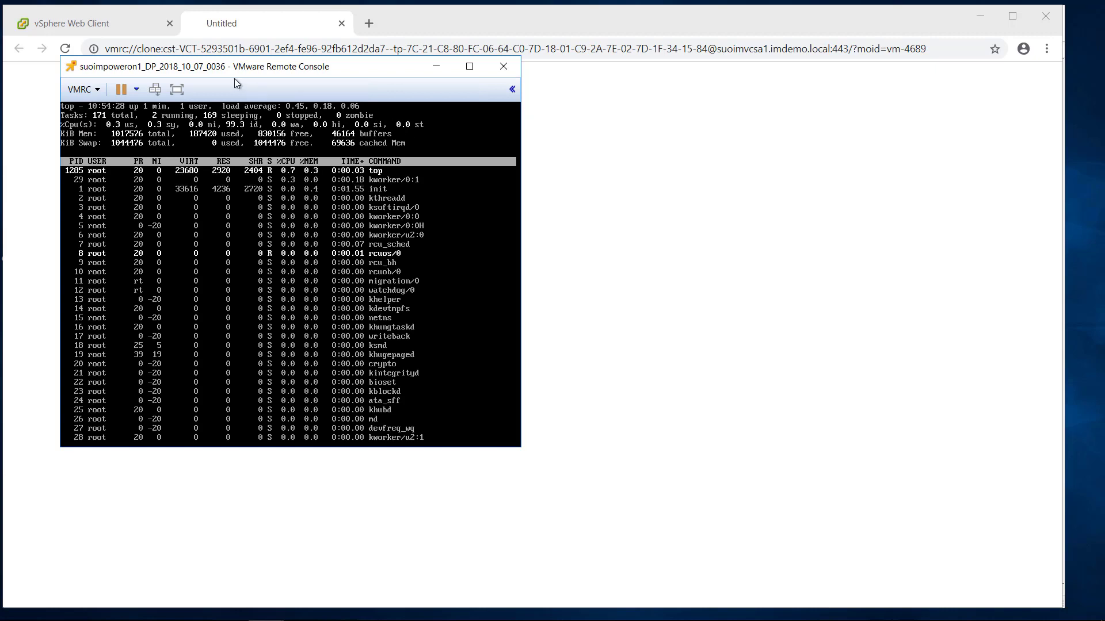
Return to the vSphere Summary of suoimpoweron1_DP_2018_10_07_0036, showing it powered on with VMware Tools
{"action": "left_click", "coordinate": [110, 27]}
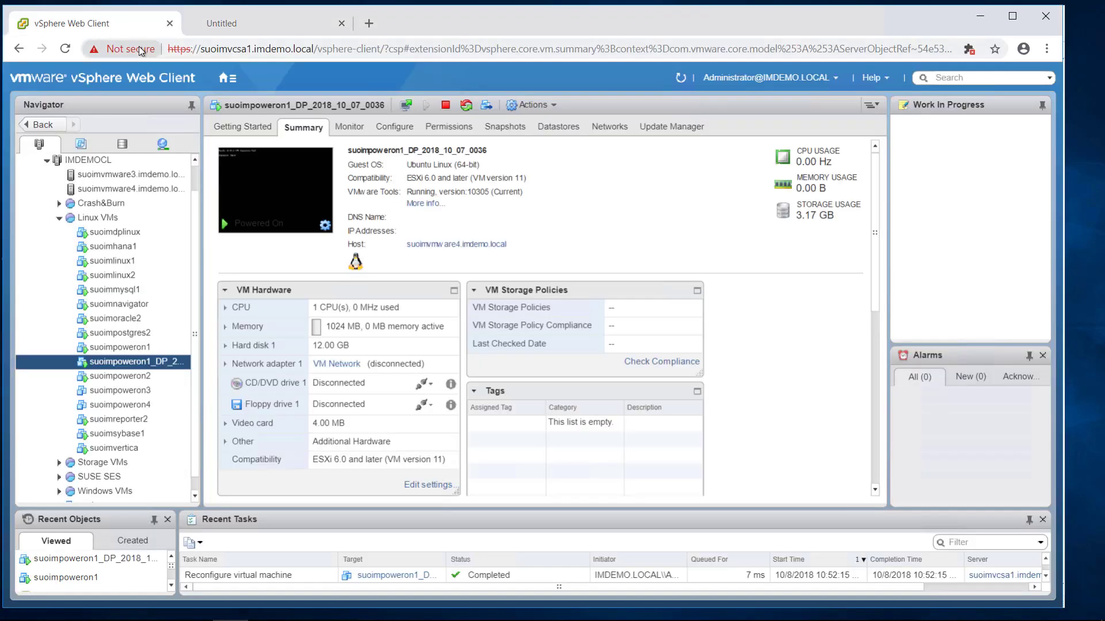